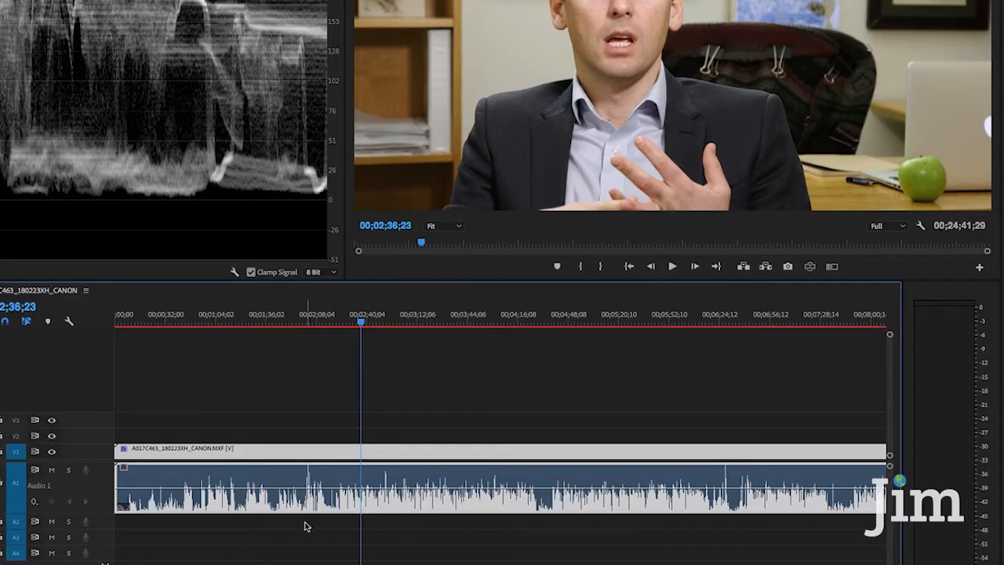
# - Play the interview, then select its timeline clip and bring up its context menu
pyautogui.press('space')
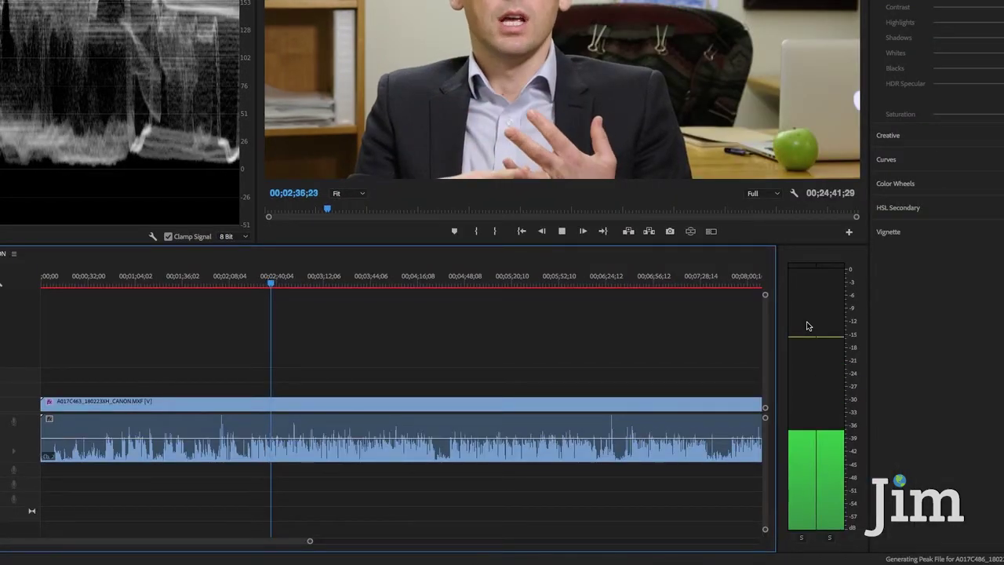
pyautogui.click(311, 420)
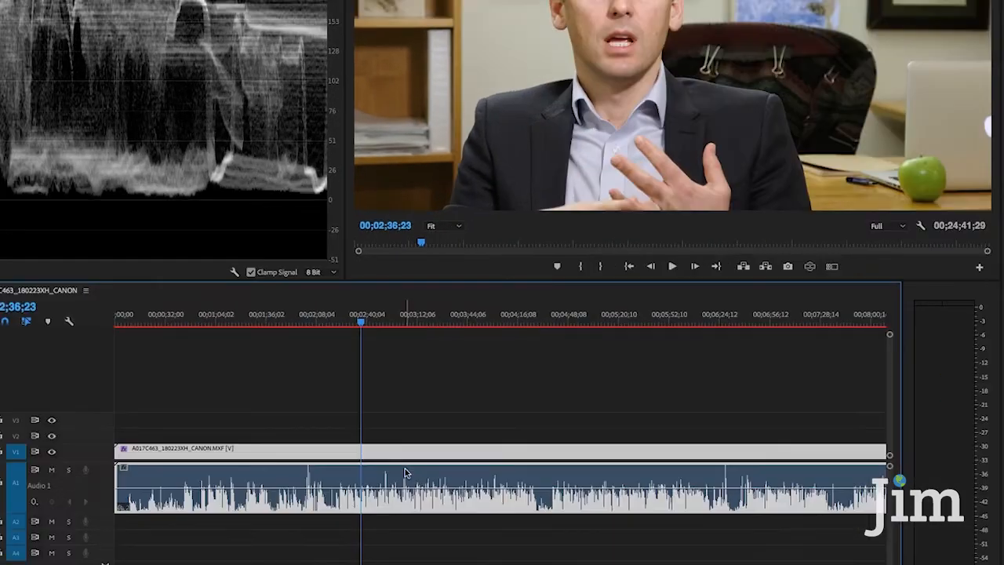
pyautogui.rightClick(404, 468)
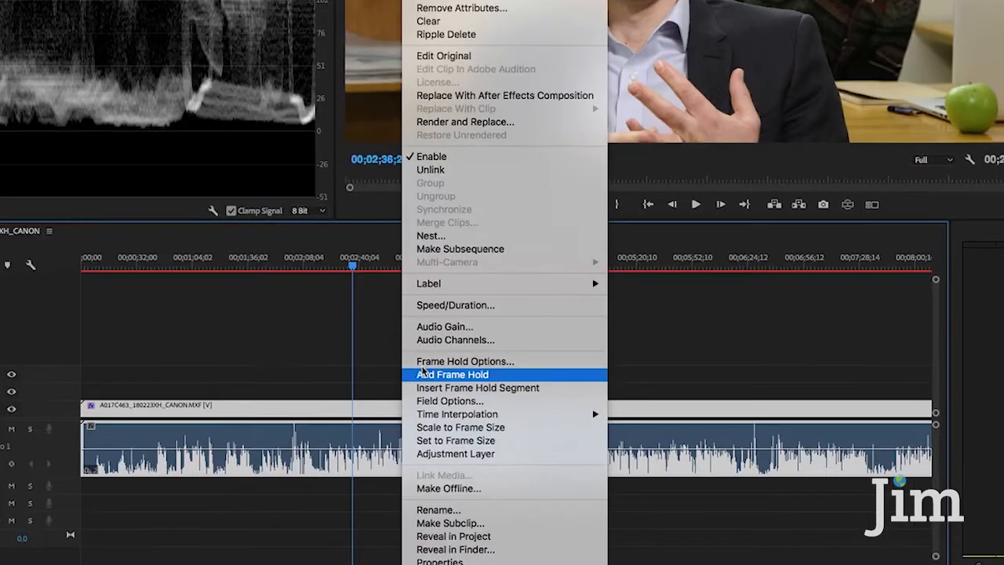
# - Attempt a 7 dB Audio Gain boost on the clip and acknowledge the resulting serious-error crash
pyautogui.click(439, 371)
pyautogui.write('7')
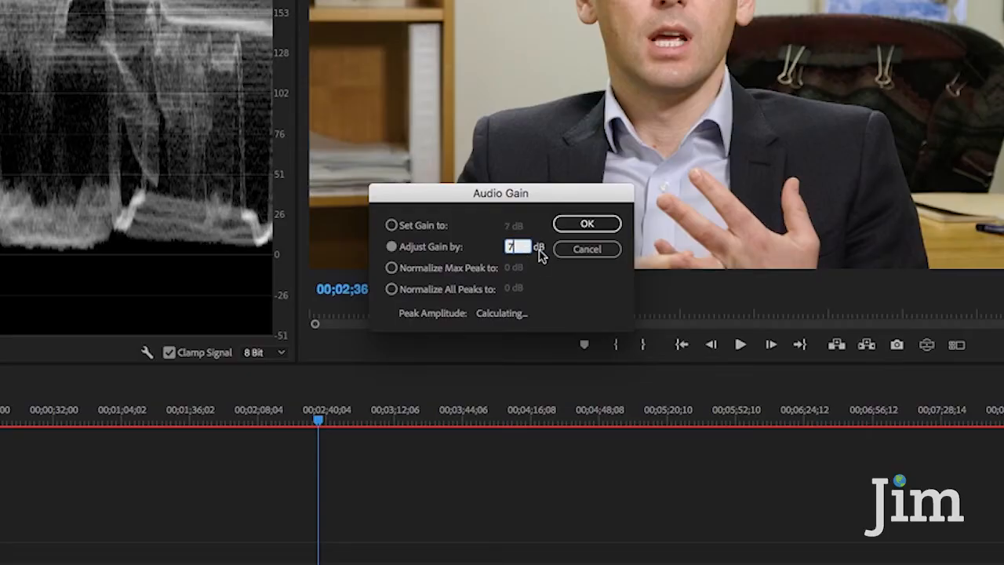
pyautogui.click(586, 225)
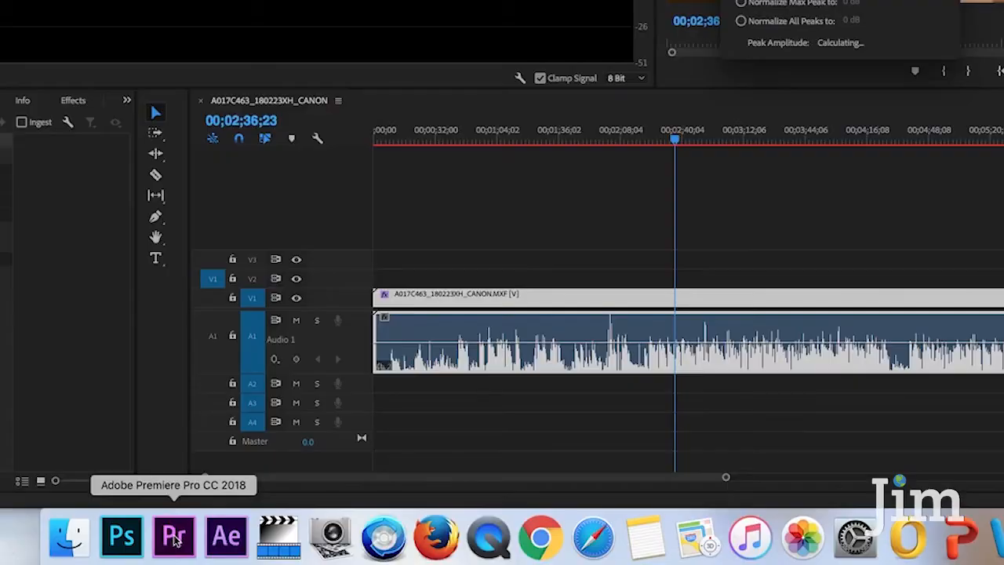
pyautogui.rightClick(174, 536)
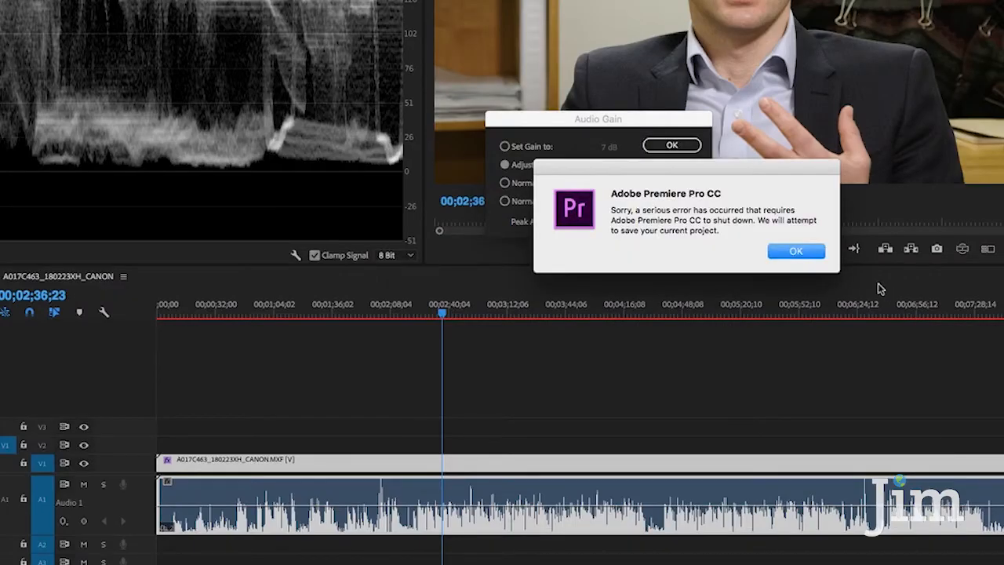
pyautogui.click(794, 252)
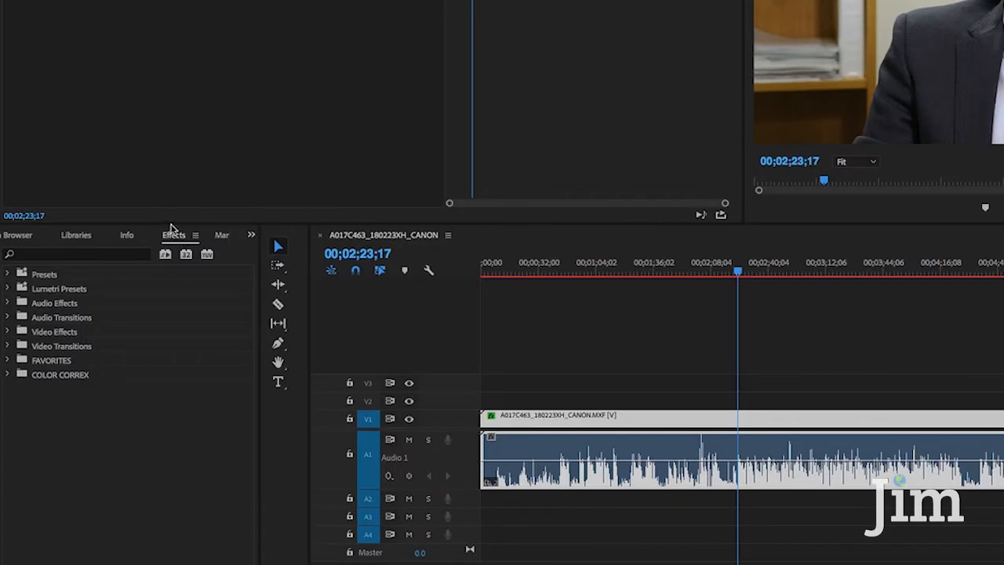
# - Search the effects for 'hard limiter' and apply Hard Limiter to the Audio 1 clip
pyautogui.click(32, 255)
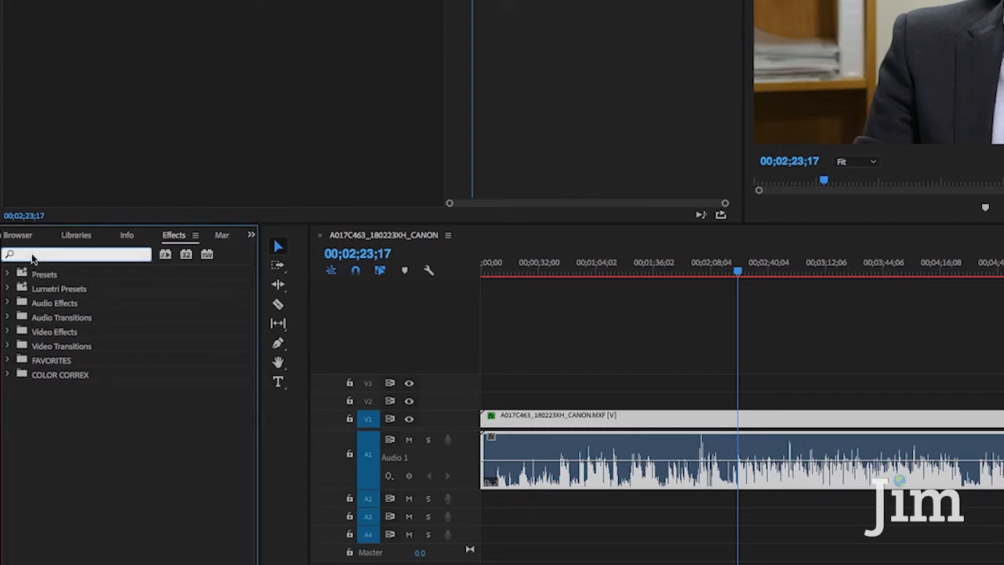
pyautogui.write('hard limi')
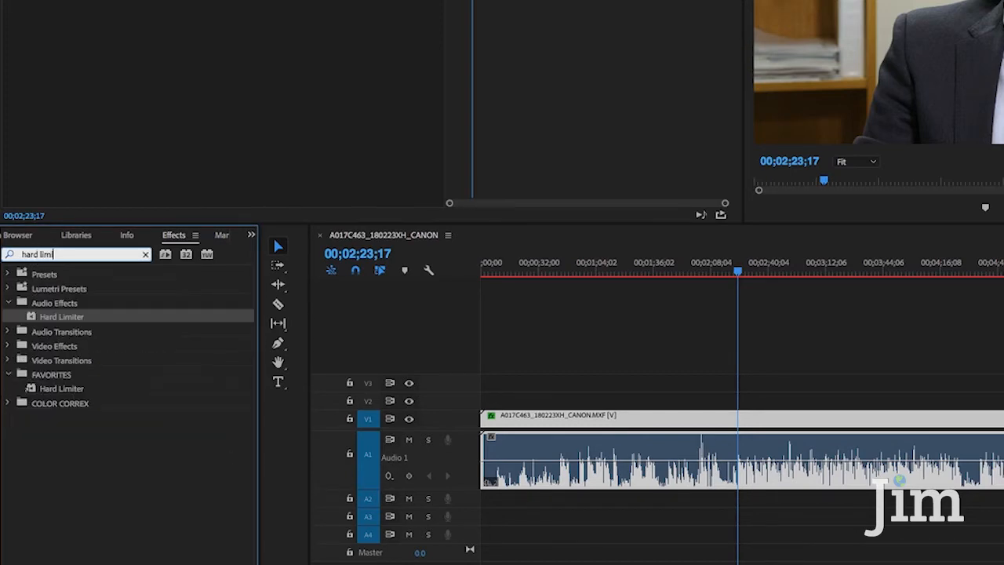
pyautogui.write('ter')
pyautogui.click(31, 315)
pyautogui.moveTo(31, 314); pyautogui.dragTo(745, 456)
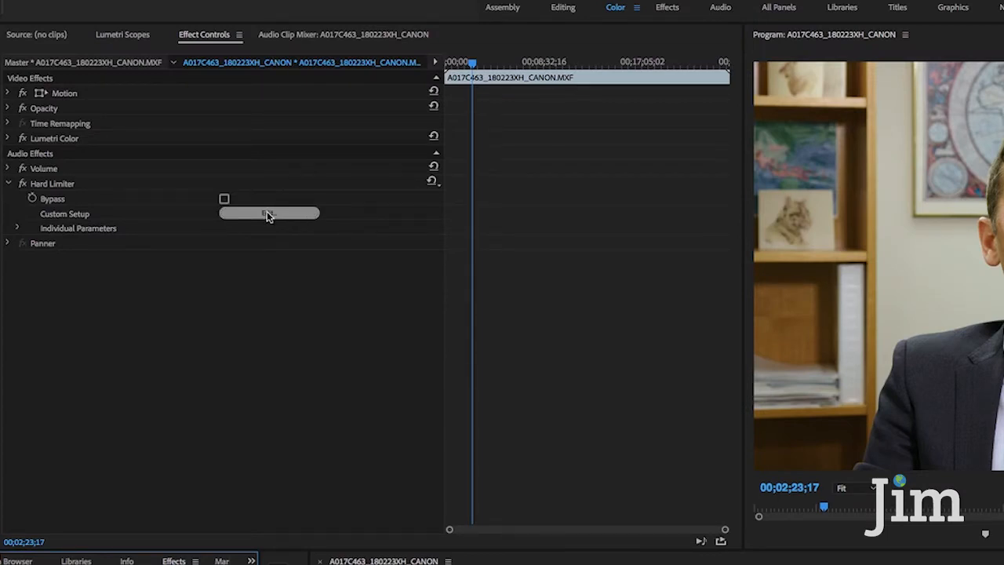
# - Set the Hard Limiter's Input Boost to 12 dB and play back to hear it
pyautogui.click(268, 214)
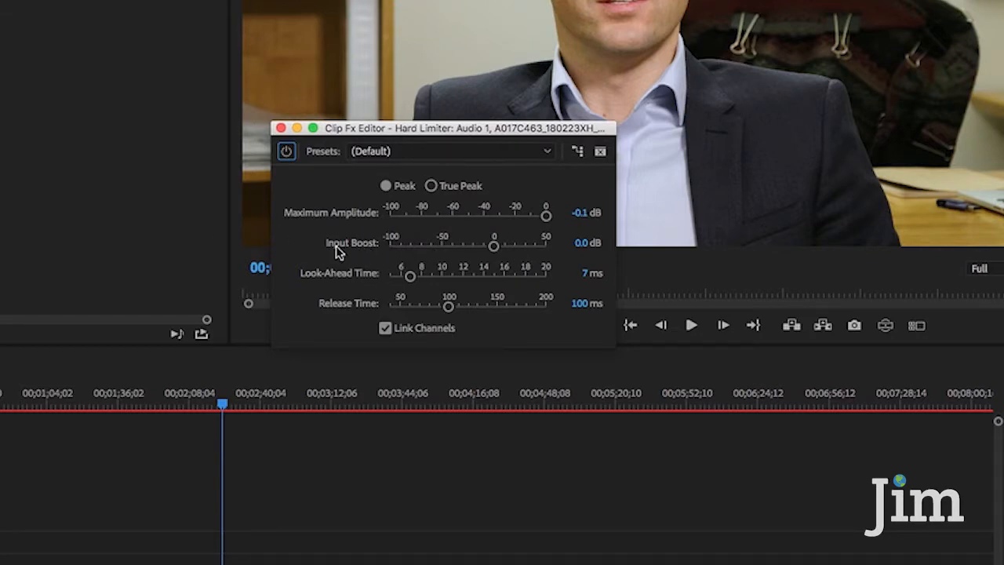
pyautogui.click(578, 243)
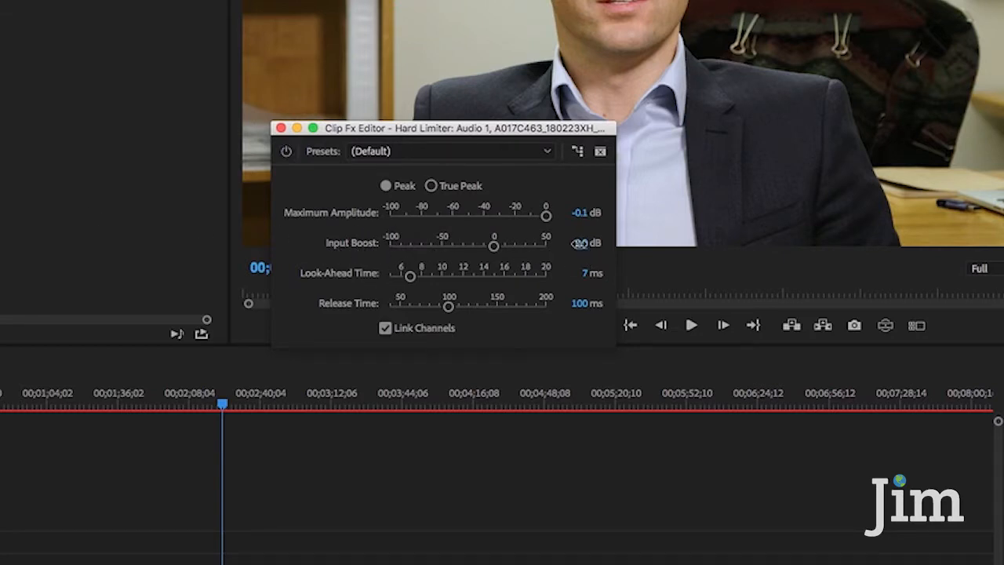
pyautogui.write('1')
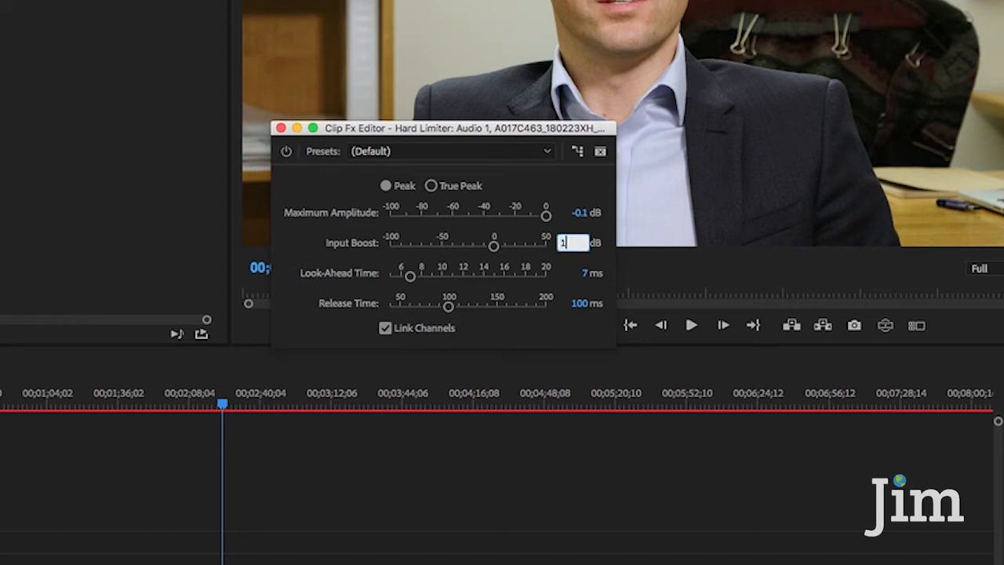
pyautogui.write('2')
pyautogui.press('Return')
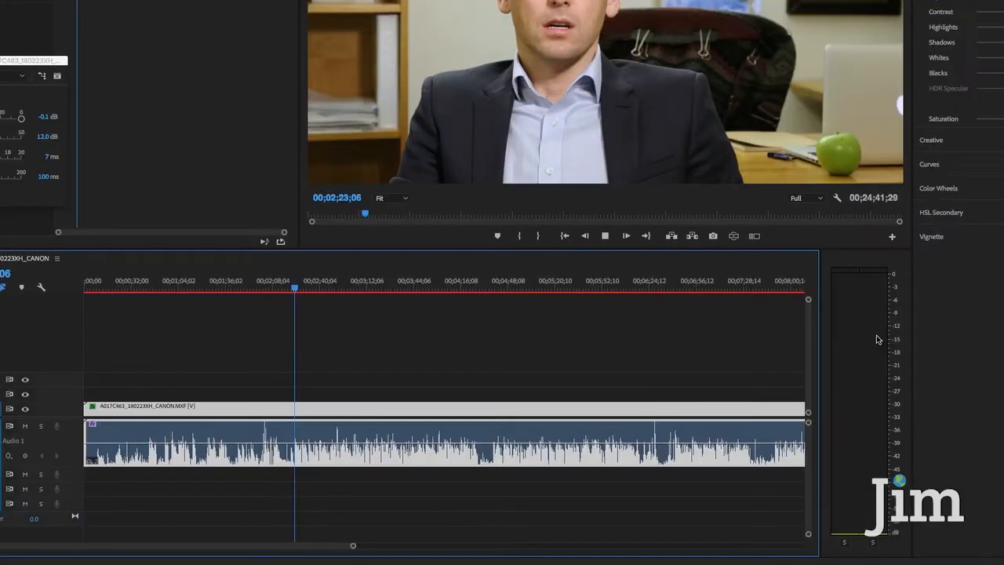
pyautogui.press('space')
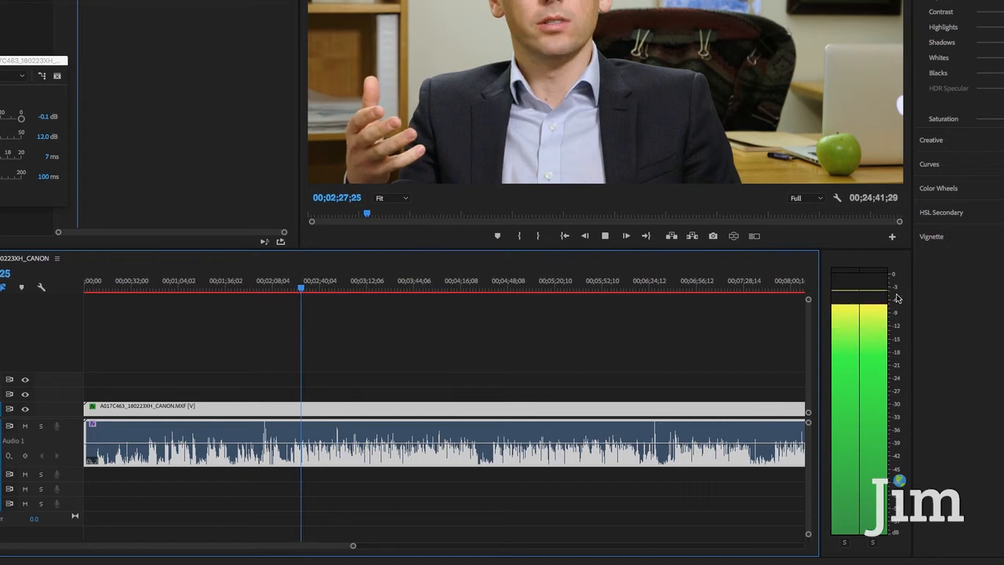
pyautogui.press('space')
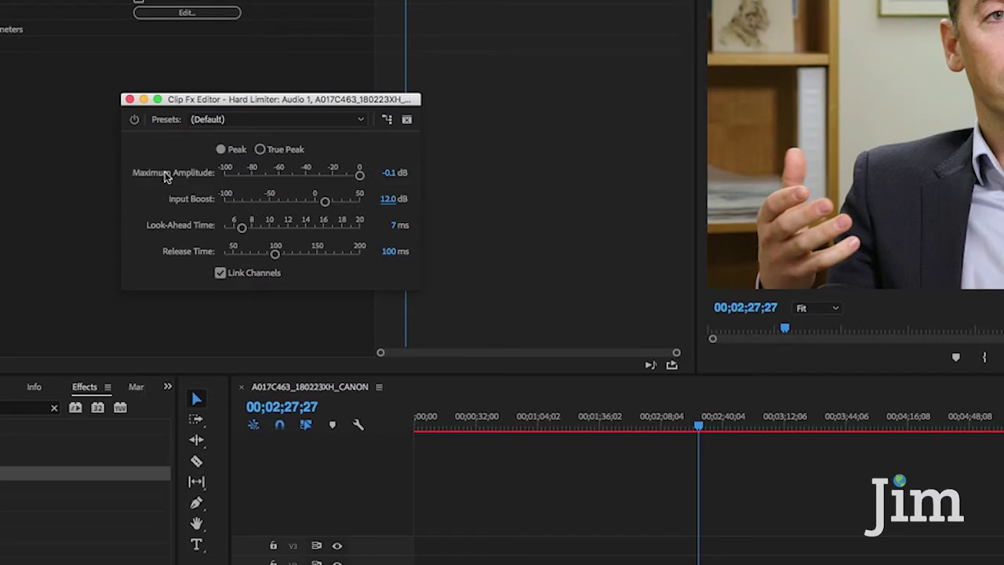
# - Set the Hard Limiter's Maximum Amplitude to -6 dB
pyautogui.click(389, 171)
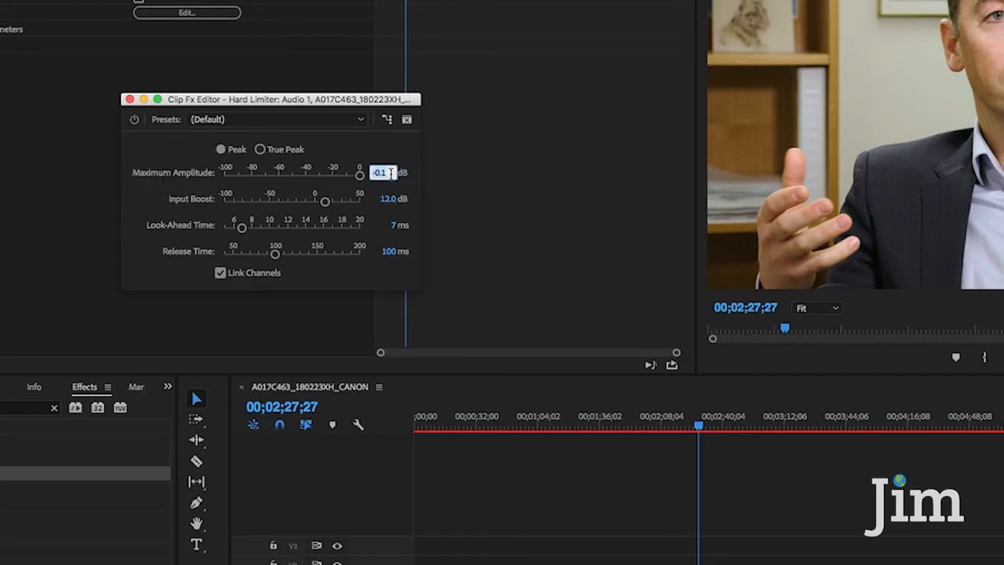
pyautogui.write('-6')
pyautogui.press('Return')
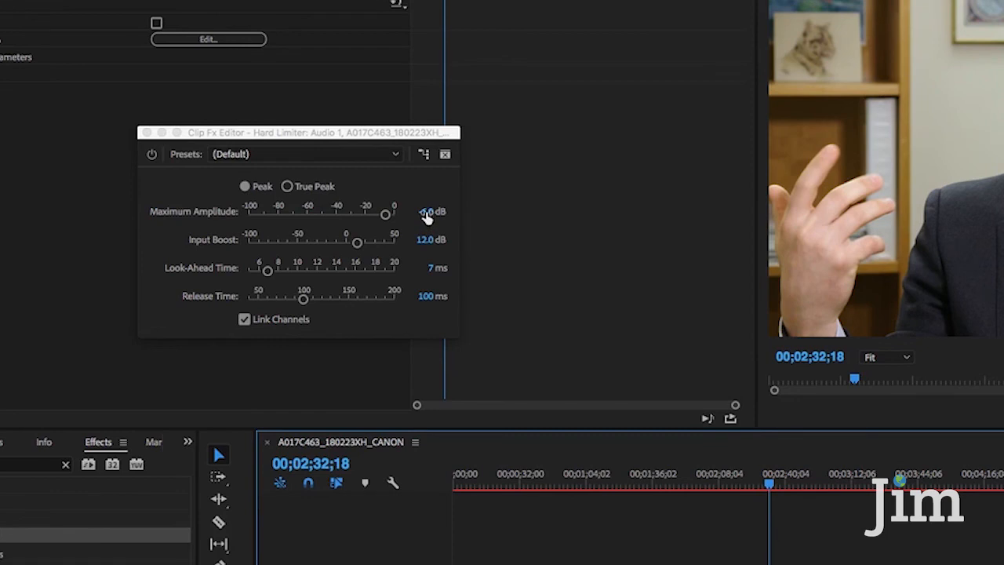
# - Begin re-entering the Maximum Amplitude to raise it to -3 dB
pyautogui.click(426, 212)
pyautogui.write('-3')
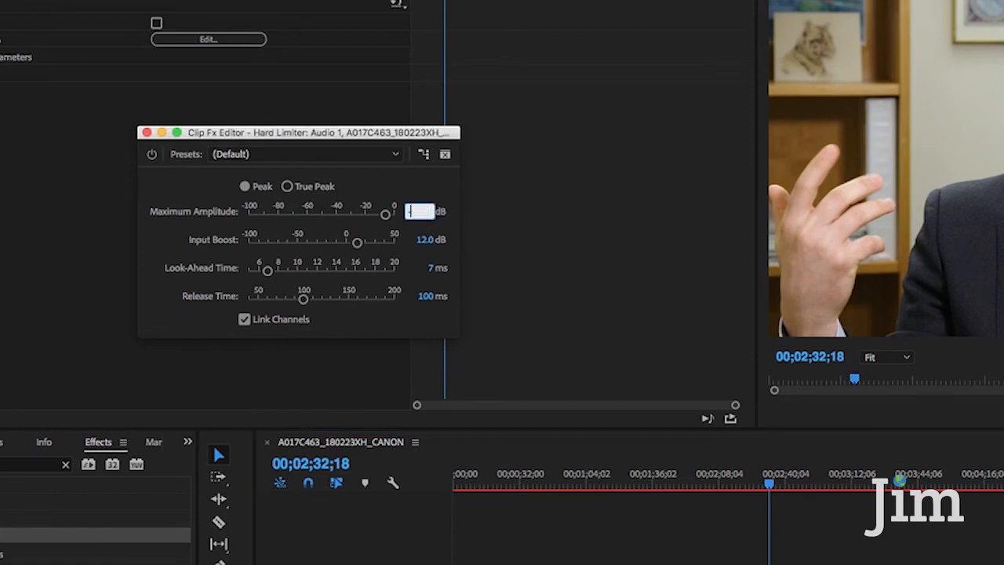